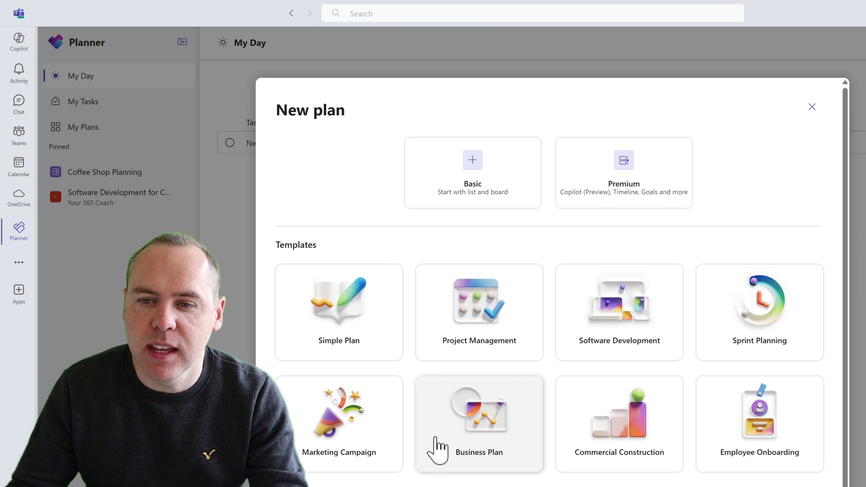
Start a Premium plan from scratch named GreenSpace Planning, kept pinned, in the Your 365 Coach group
scroll(435, 451, "down", 1)
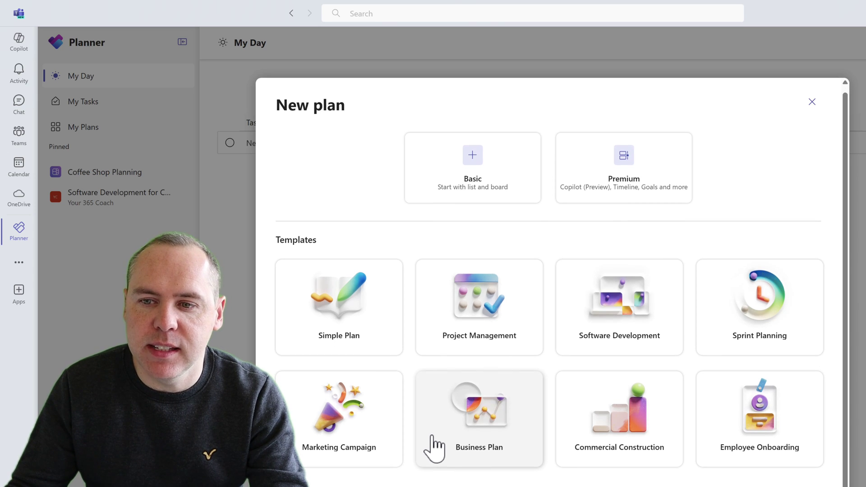
left_click(615, 199)
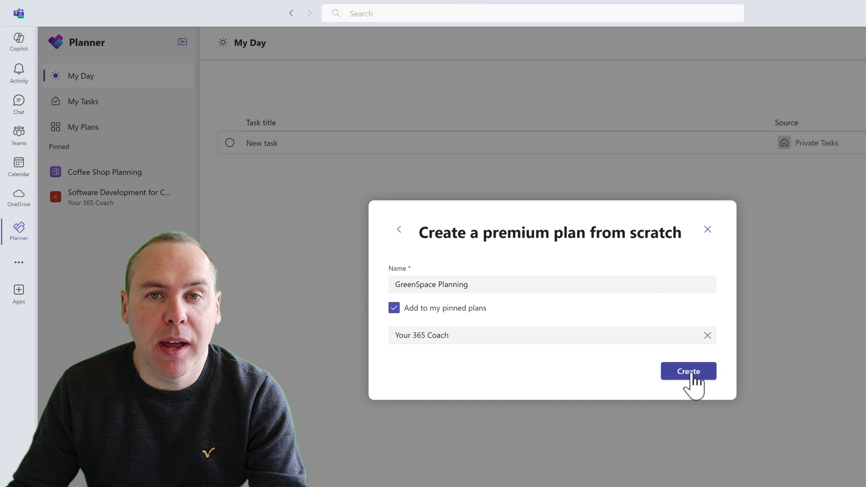
Create GreenSpace Planning and look through its empty Goals, Board and Grid views
left_click(689, 371)
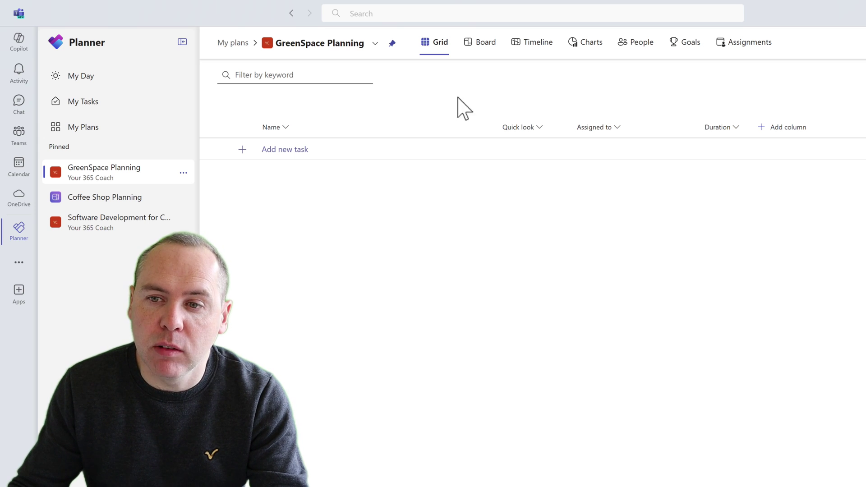
left_click(692, 45)
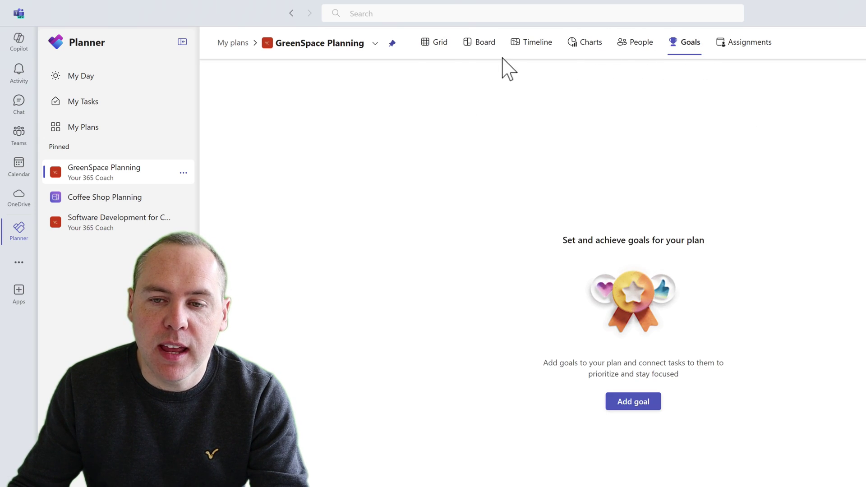
left_click(485, 52)
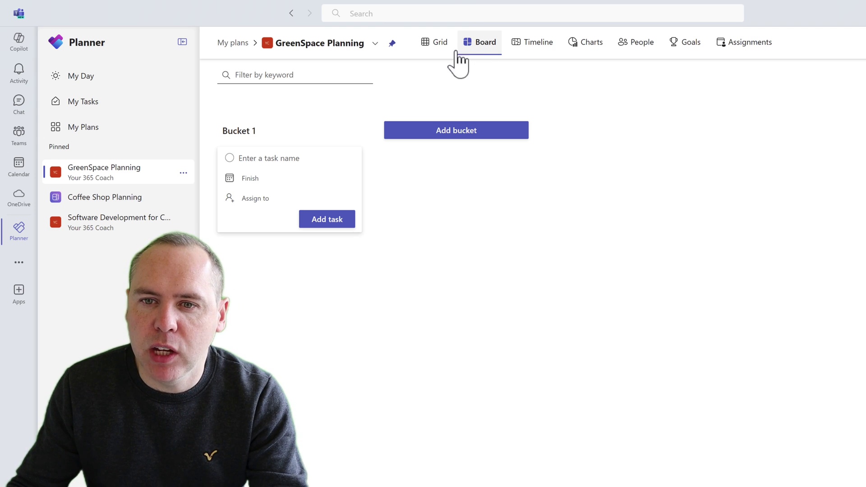
left_click(435, 49)
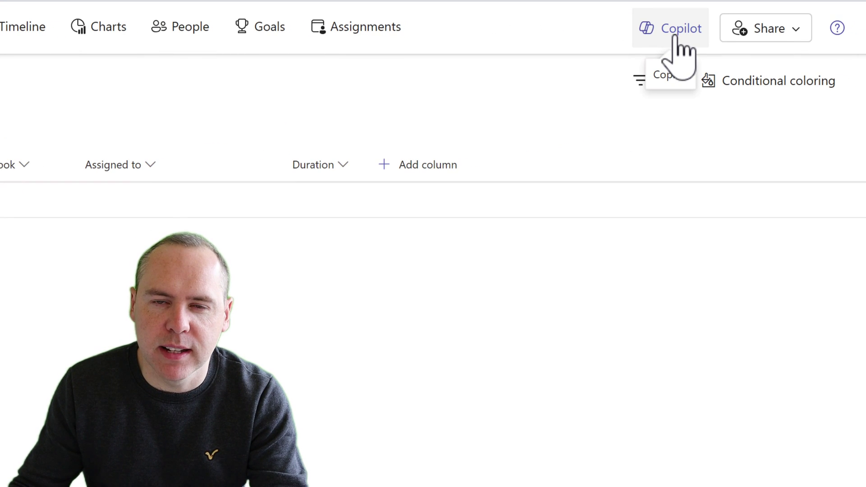
Ask Copilot to draft Project GreenSpace tasks for scoping, engagement, land development, permission and transition
left_click(675, 37)
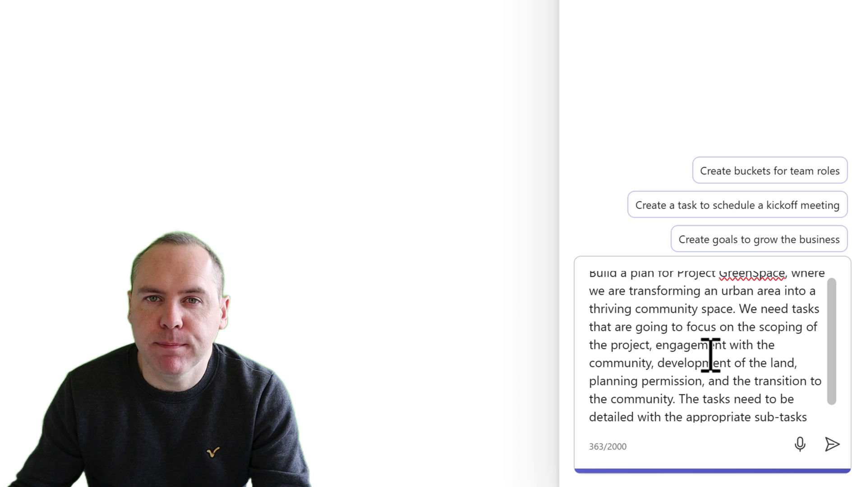
scroll(709, 361, "up", 1)
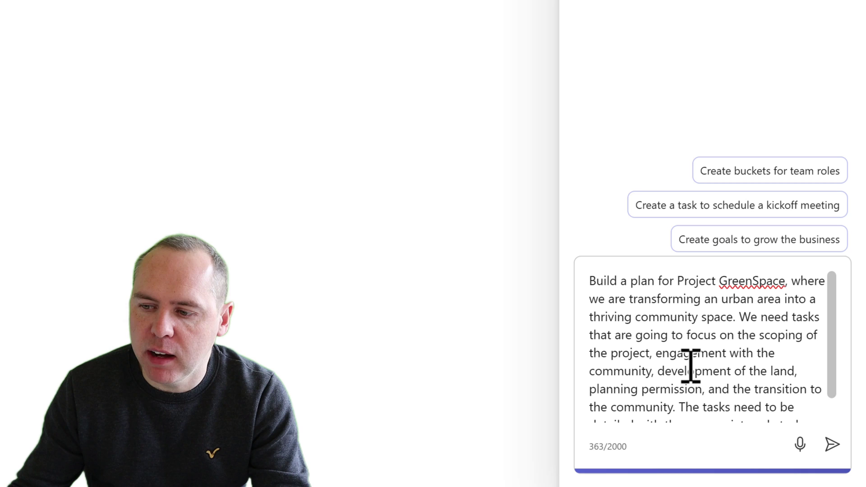
scroll(690, 365, "down", 2)
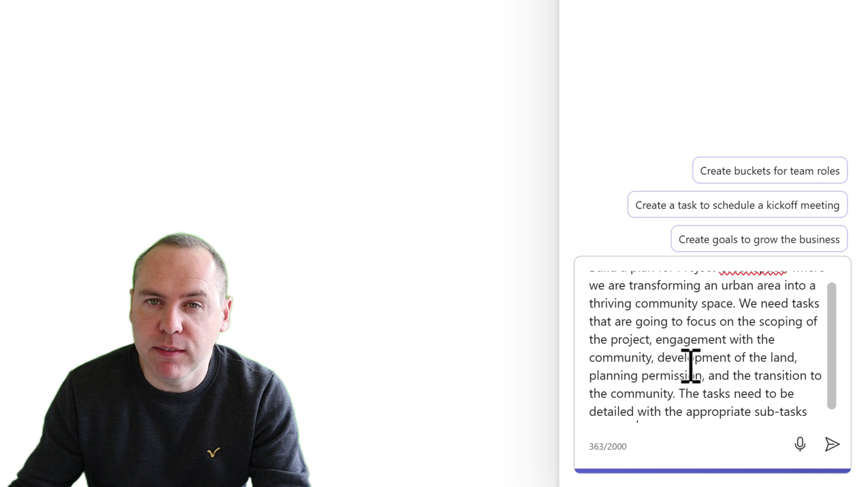
scroll(690, 366, "down", 1)
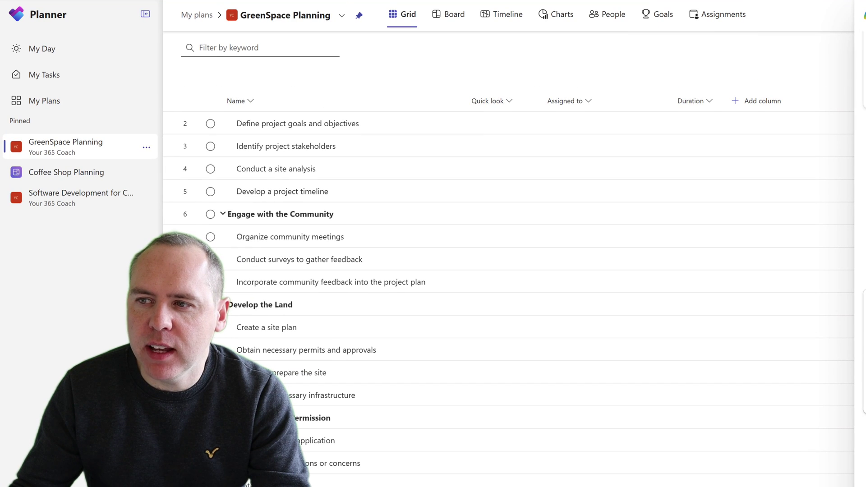
Browse the generated task groups and open the details of Define project goals and objectives
scroll(522, 353, "up", 1)
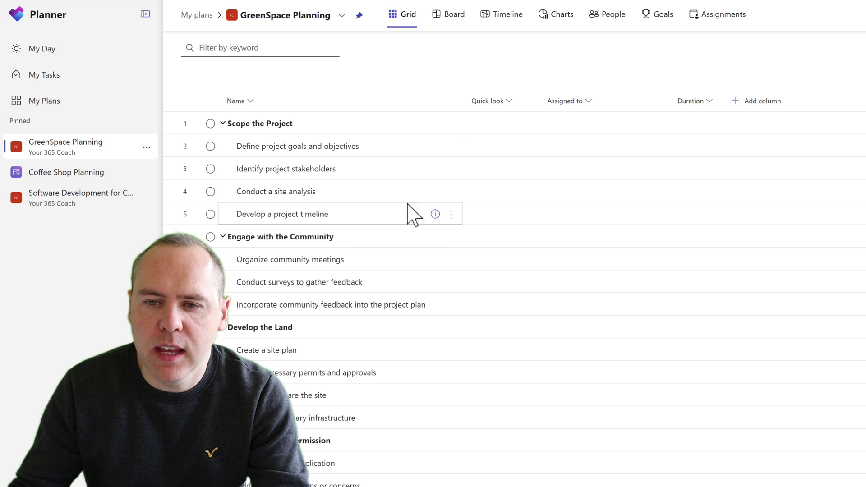
left_click(435, 147)
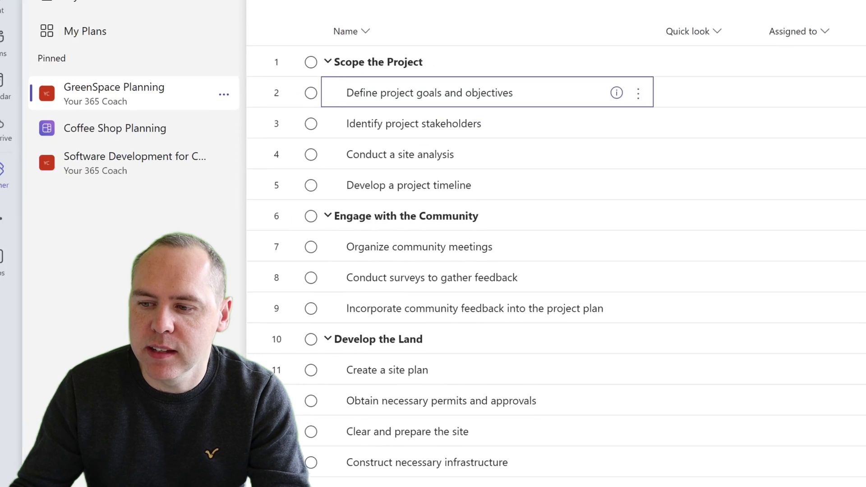
scroll(594, 155, "down", 3)
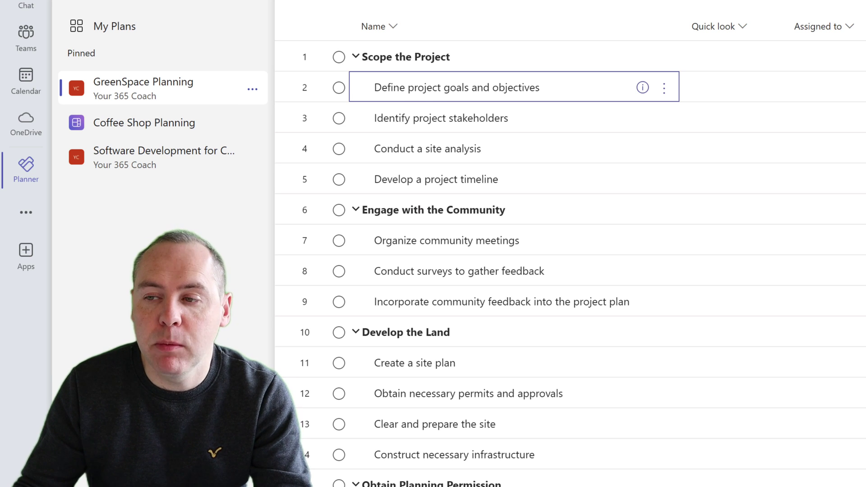
Ask Copilot to add a Develop Community Car Park task group under Develop the Land
left_click(711, 17)
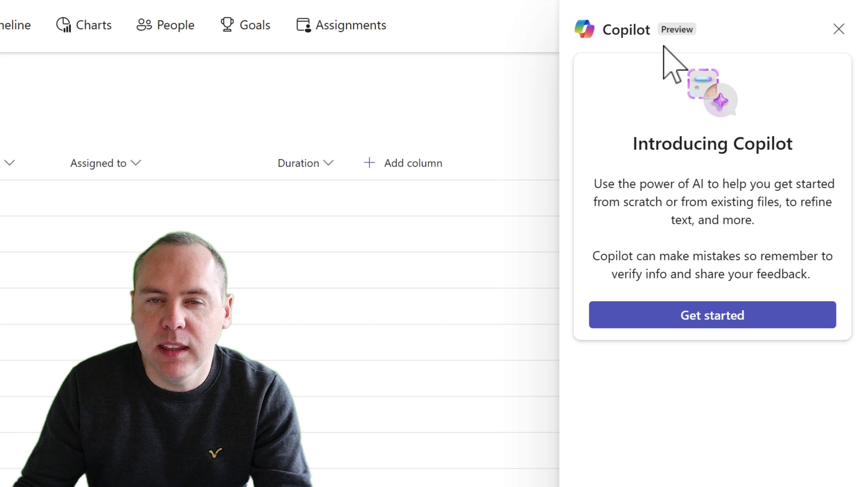
left_click(670, 318)
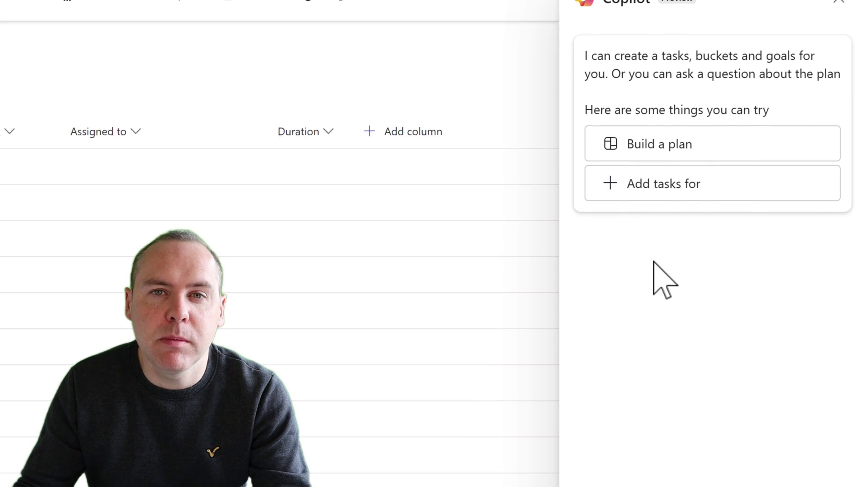
left_click(663, 215)
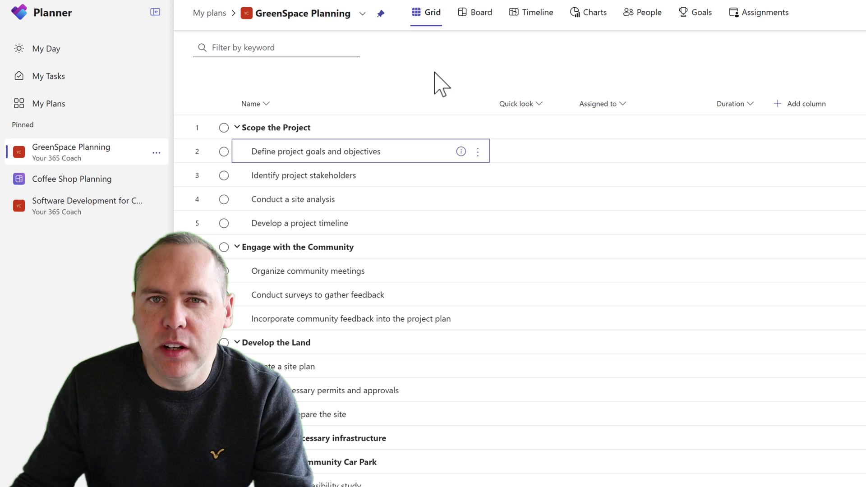
Switch to the Board view and add a new bucket next to Bucket 1
left_click(478, 19)
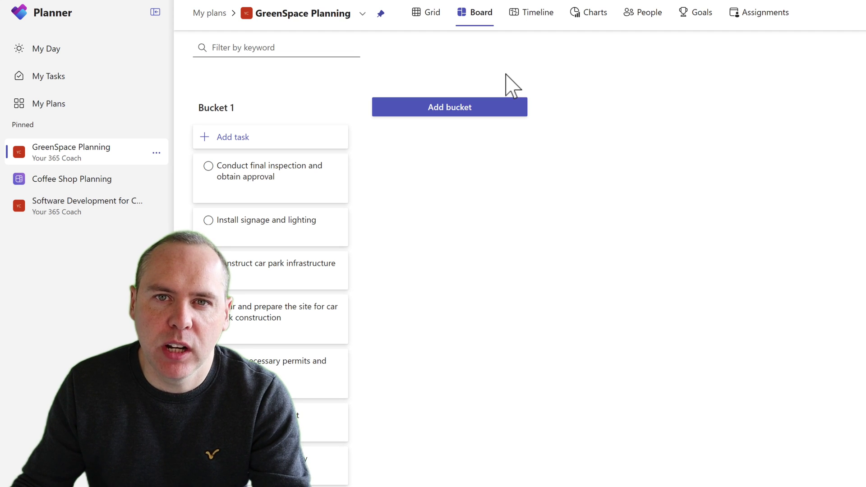
left_click(478, 114)
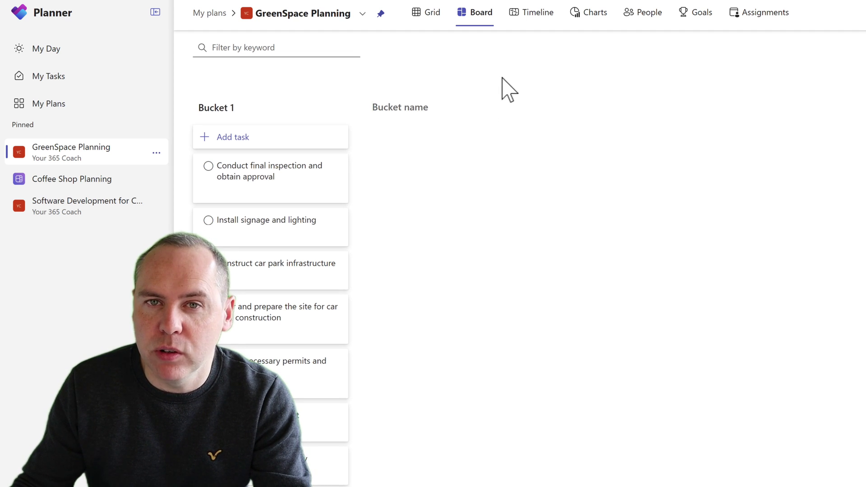
Use Copilot's 'Create buckets for team roles' prompt to add Design, Engineering and Marketing Team buckets
left_click(720, 18)
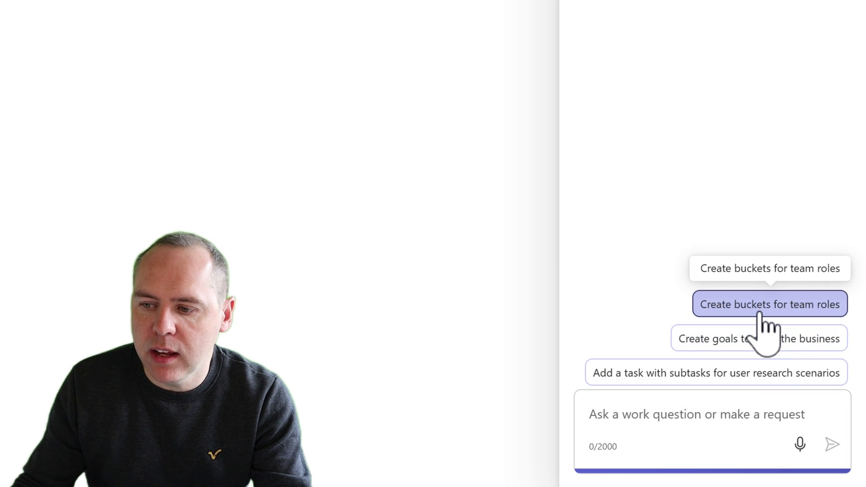
left_click(760, 314)
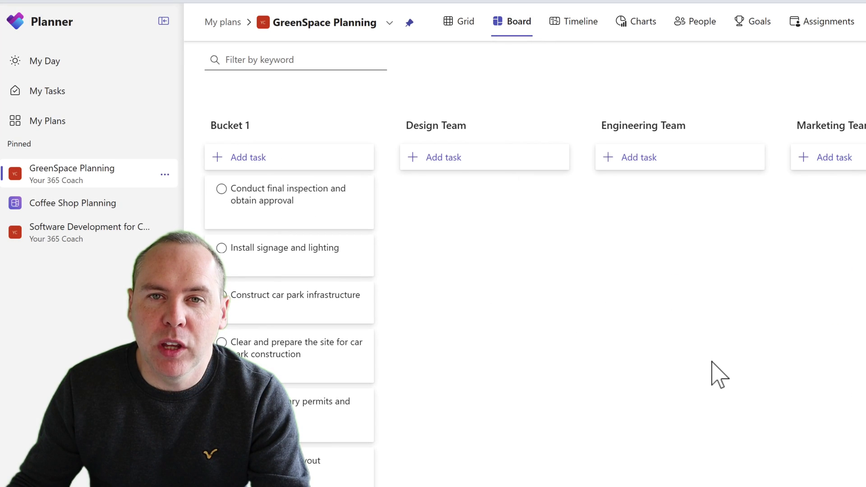
Scroll the board sideways to review the new team buckets through Sales Team and HR Team
scroll(719, 375, "right", 8)
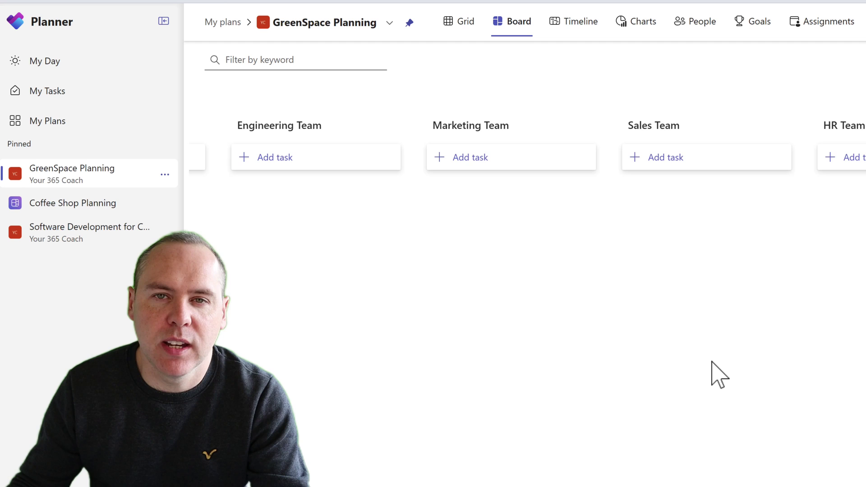
scroll(718, 374, "left", 8)
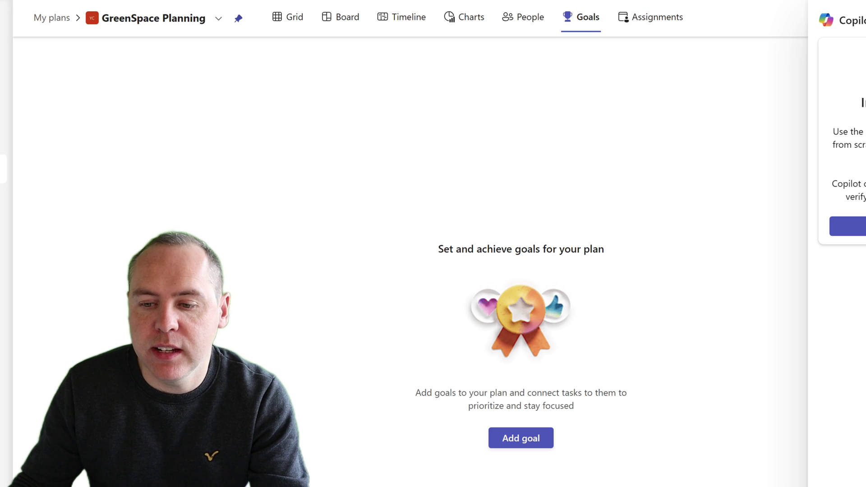
Send Copilot a stage-gate goals prompt: scoping, planning approval, development, community transition, benefits received
left_click(535, 440)
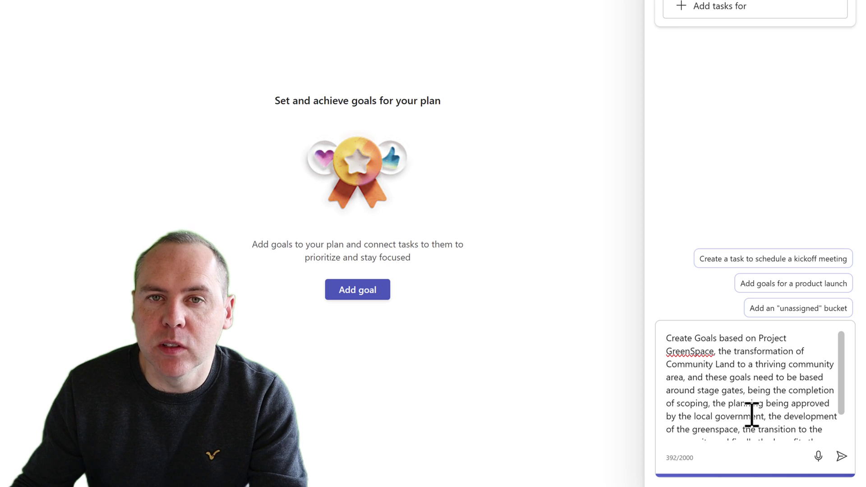
scroll(752, 414, "down", 1)
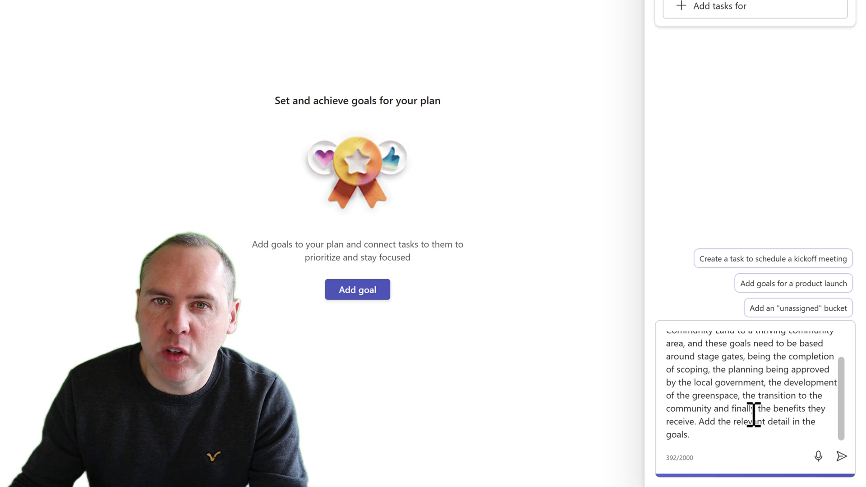
left_click(841, 457)
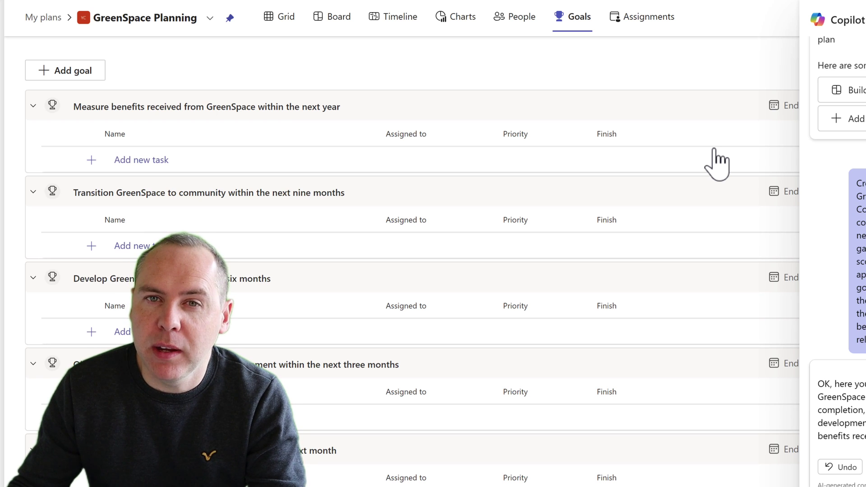
Review Copilot's new goals, such as measuring GreenSpace benefits within a year and community transition
left_click(321, 193)
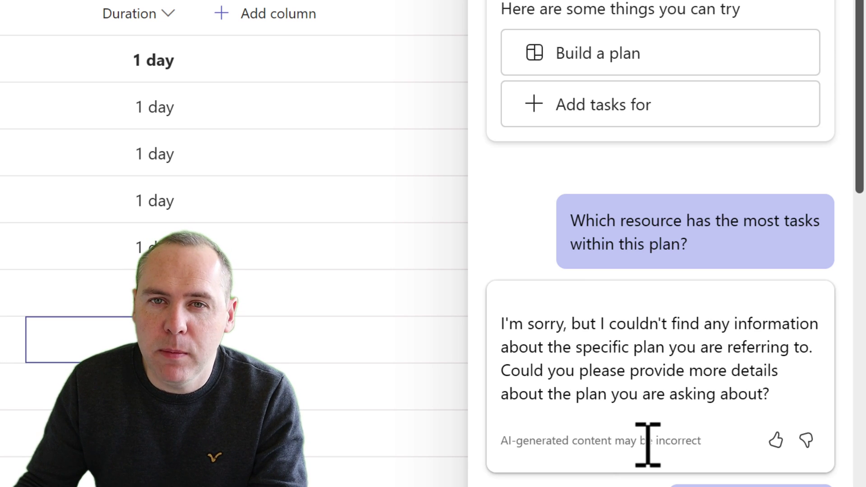
Scroll through Copilot's Project GreenSpace overview answer
scroll(648, 281, "down", 9)
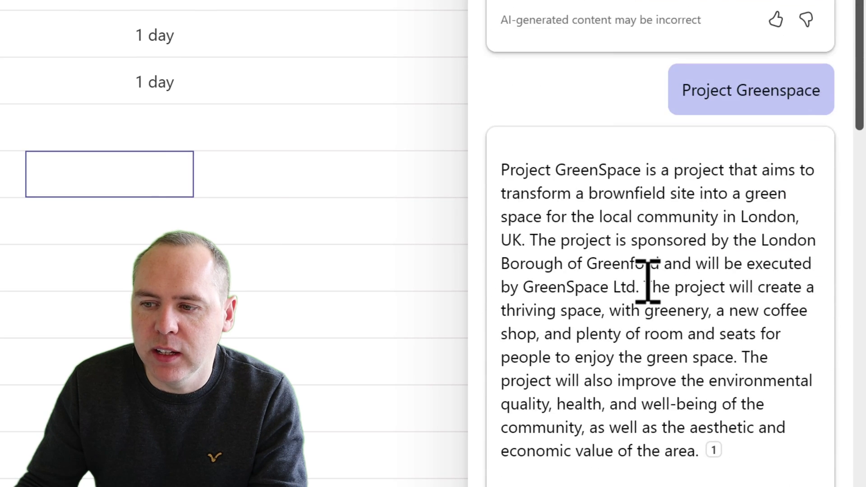
scroll(647, 282, "down", 2)
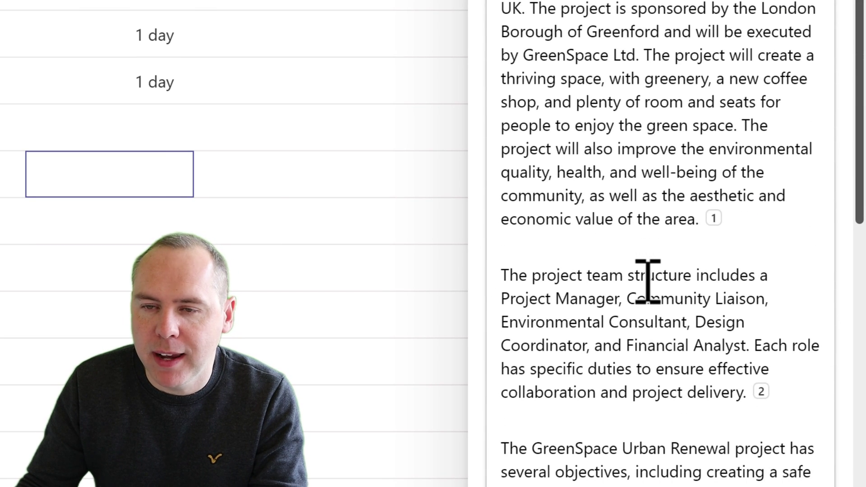
scroll(648, 282, "down", 1)
scroll(647, 282, "down", 3)
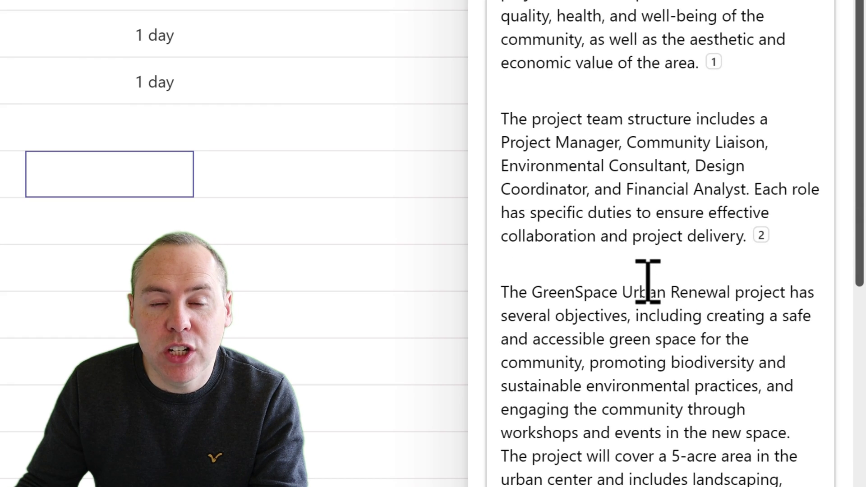
scroll(647, 282, "down", 12)
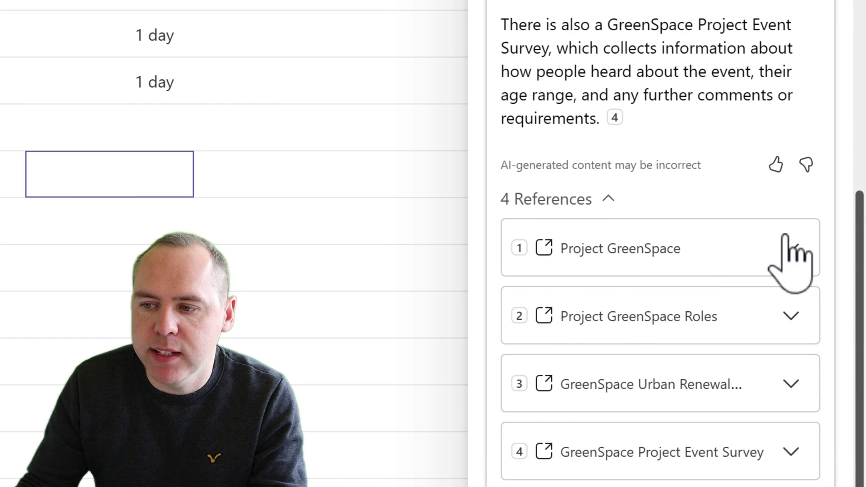
Expand references 1 and 2, the Project GreenSpace and Project GreenSpace Roles sources
left_click(791, 249)
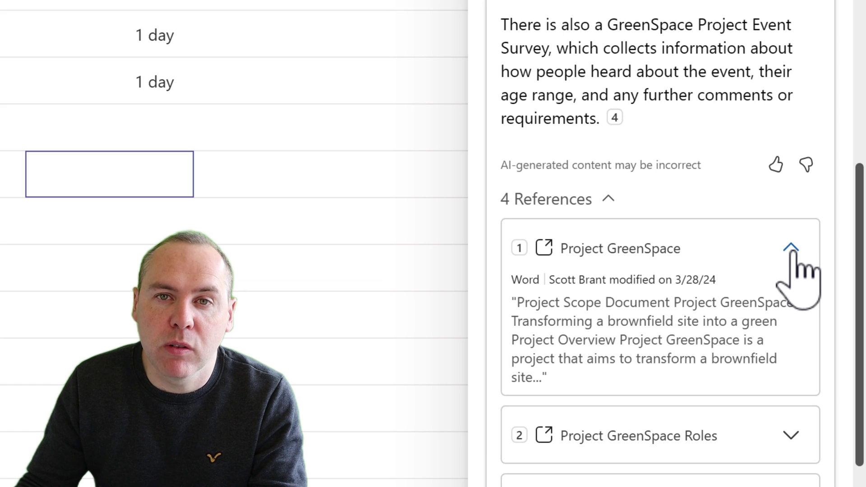
scroll(802, 309, "down", 2)
left_click(792, 334)
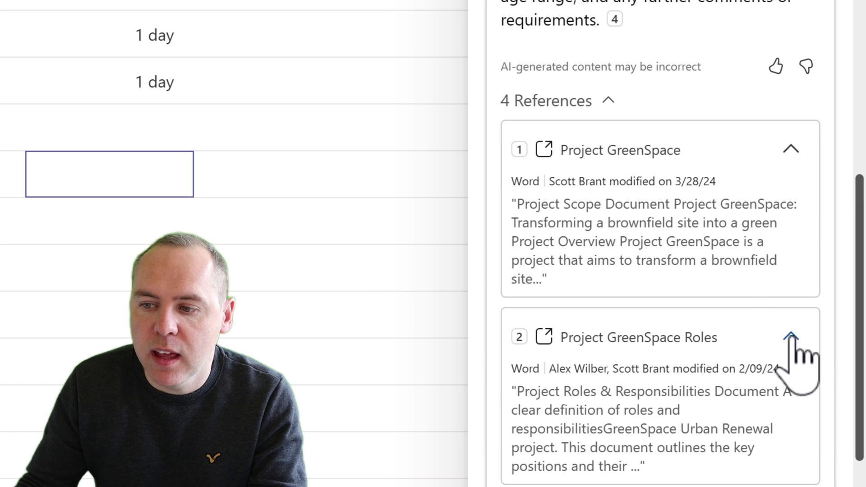
scroll(754, 315, "down", 3)
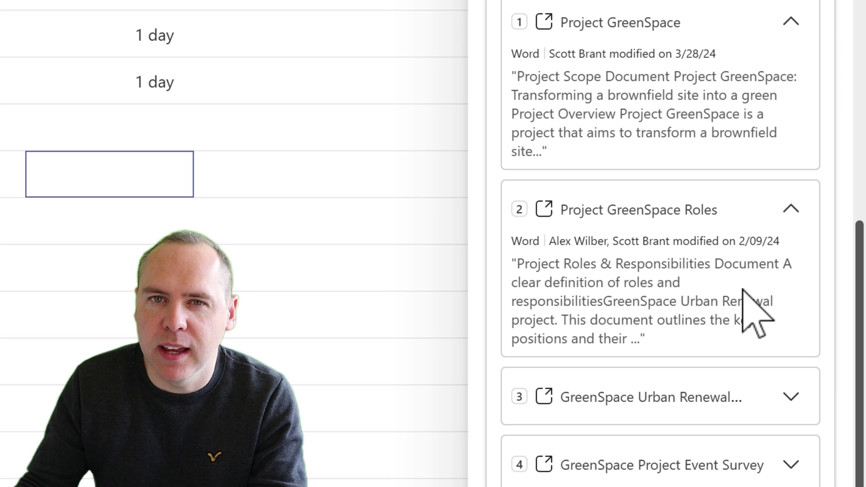
scroll(747, 311, "up", 7)
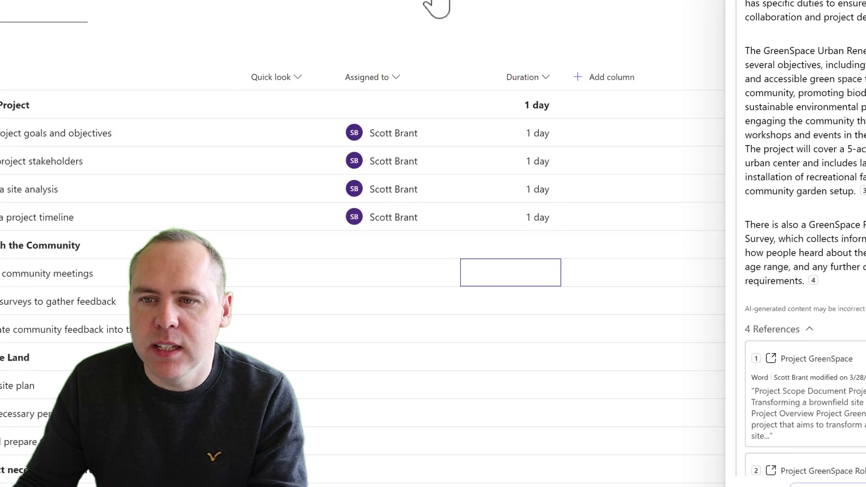
Switch GreenSpace Planning to the Timeline view
left_click(363, 29)
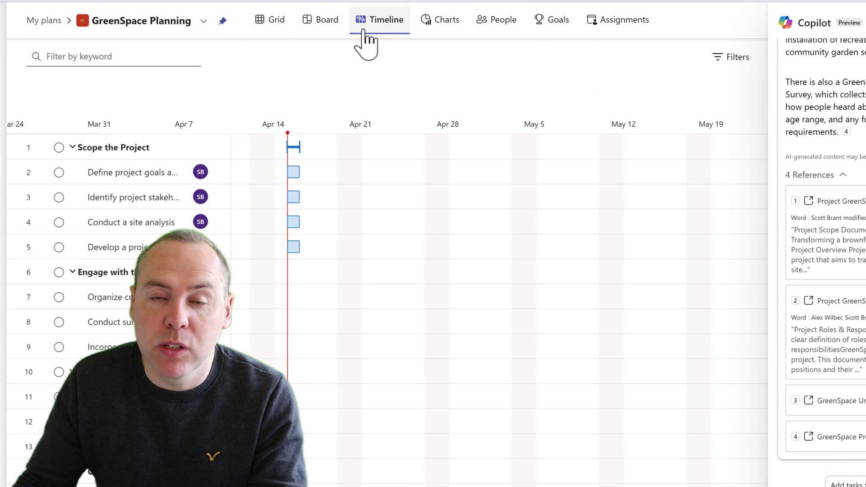